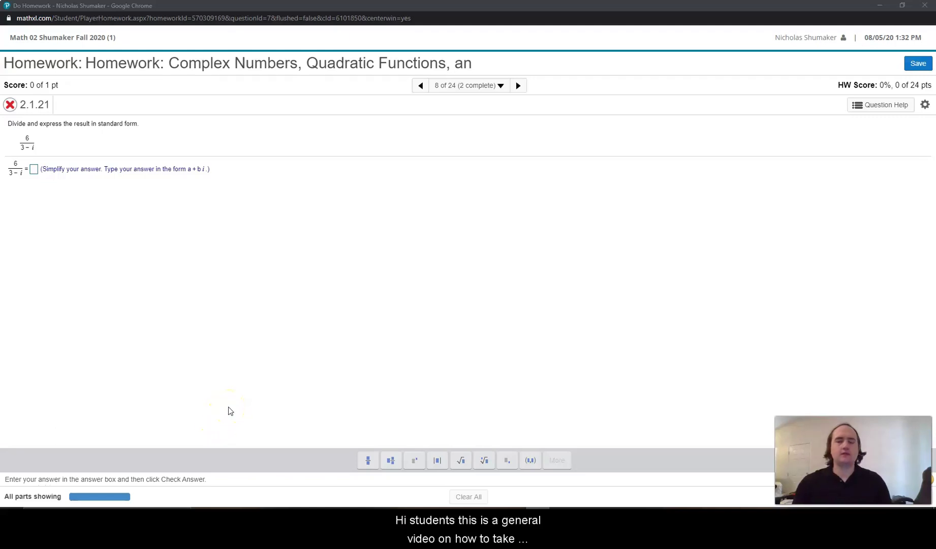
- Enter 2 as the answer to 6/(3 − i), check it, and dismiss the feedback message
click(326, 364)
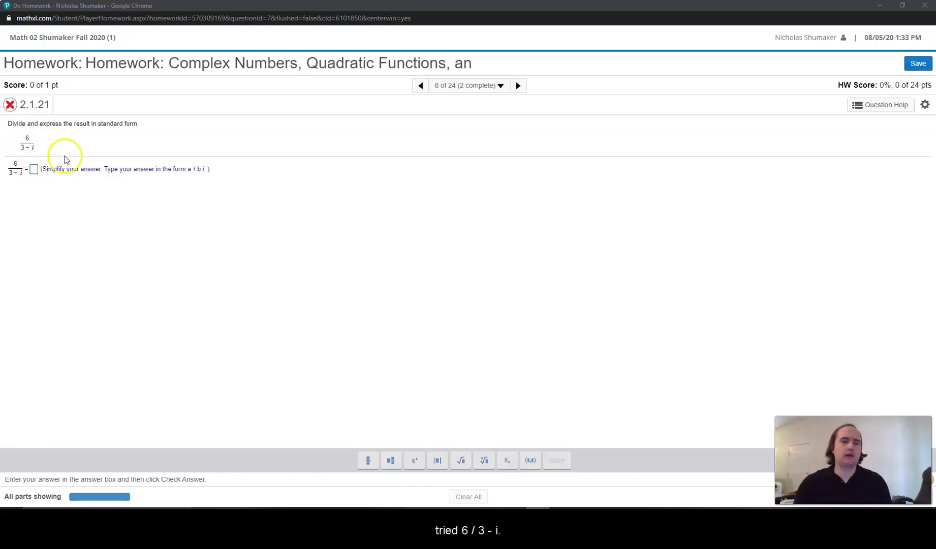
click(36, 171)
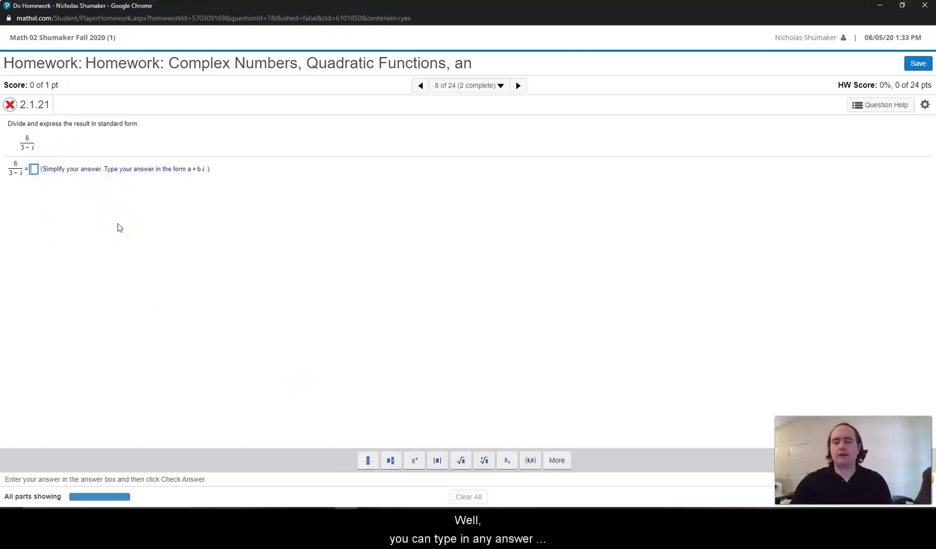
text(2)
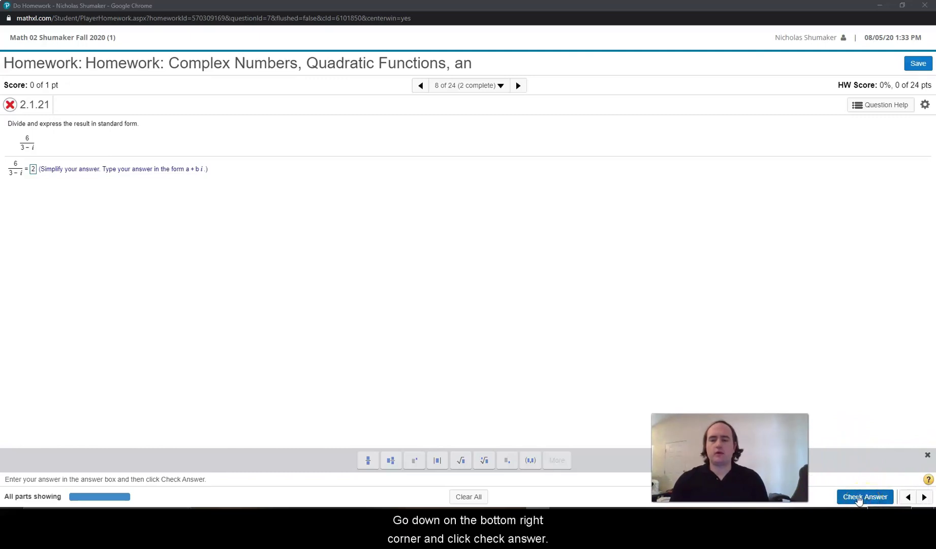
click(859, 498)
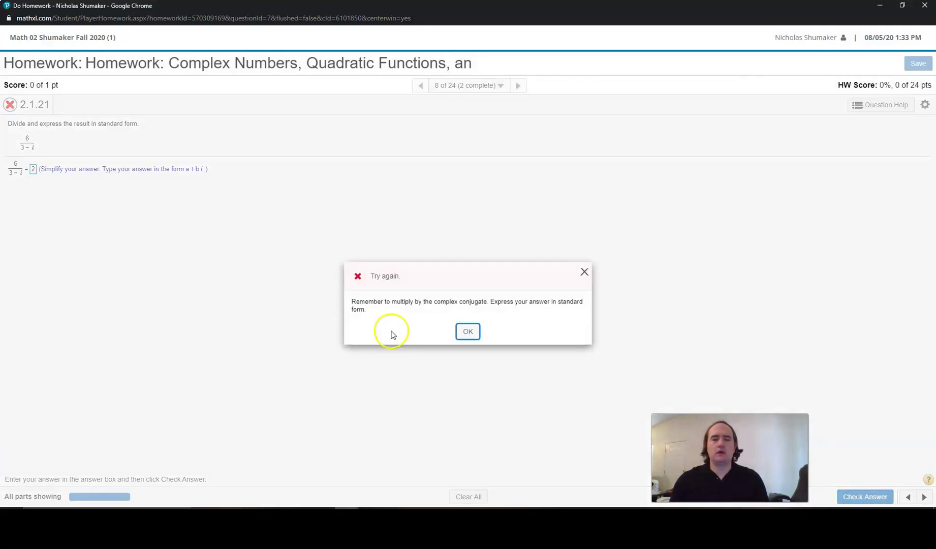
click(382, 316)
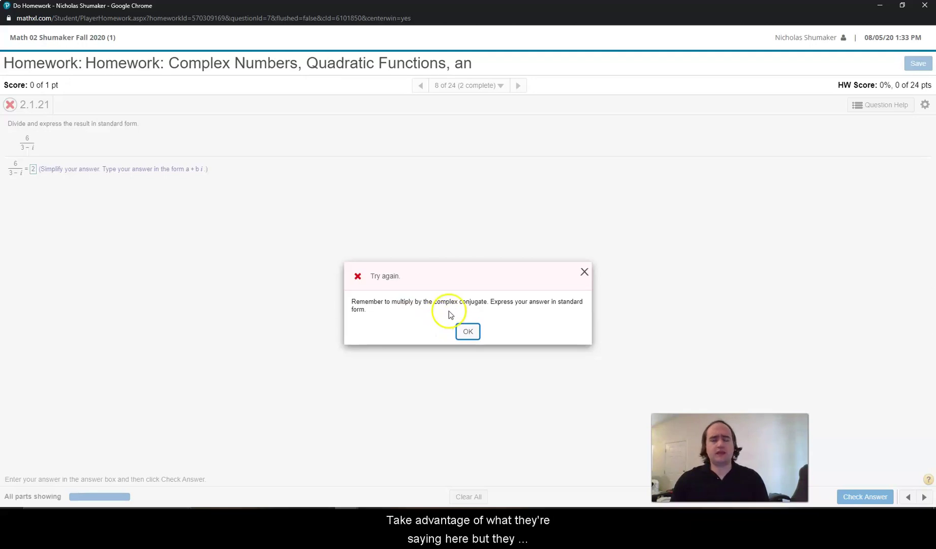
click(468, 331)
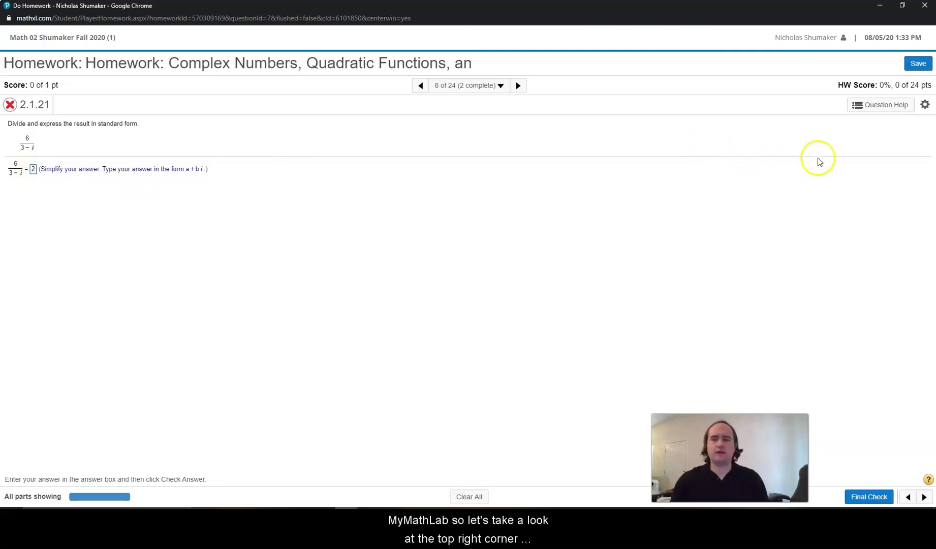
- Open the View an Example help for the current division question
click(875, 109)
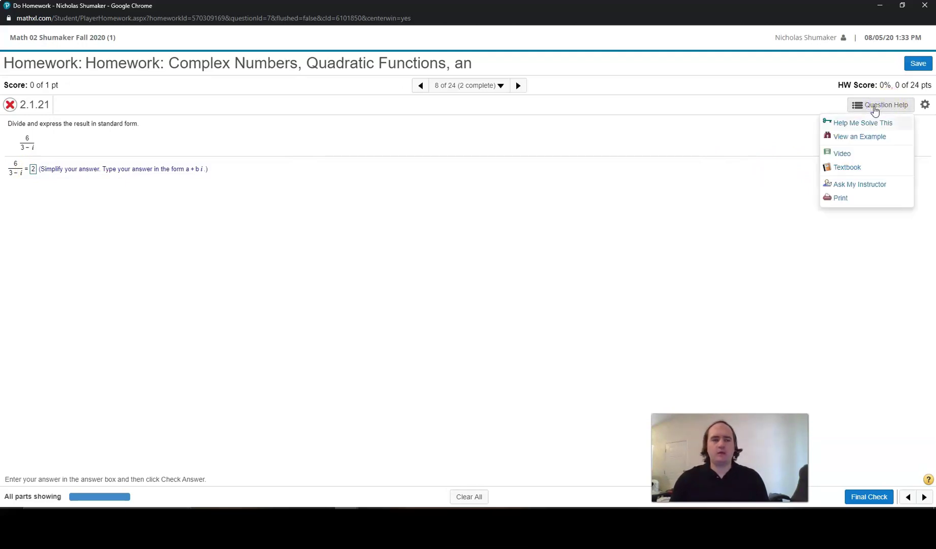
click(849, 127)
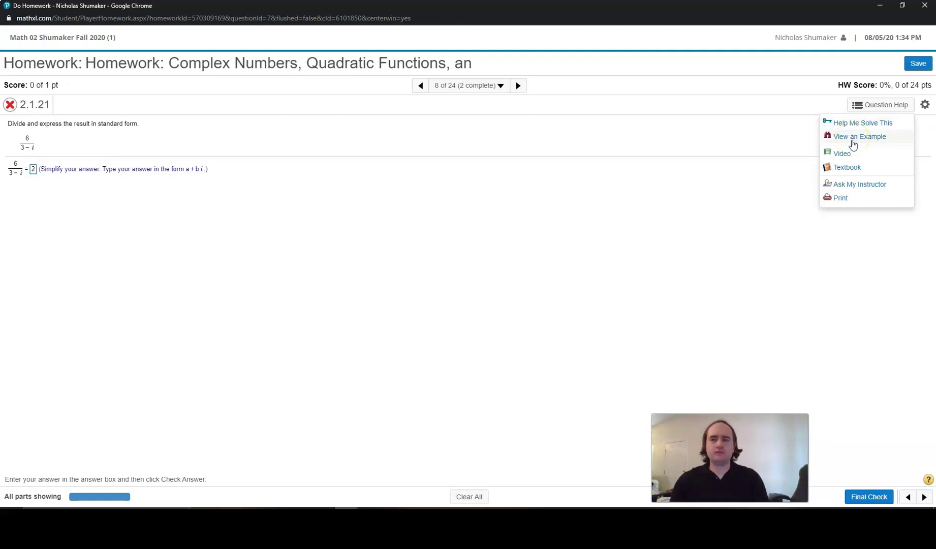
click(853, 140)
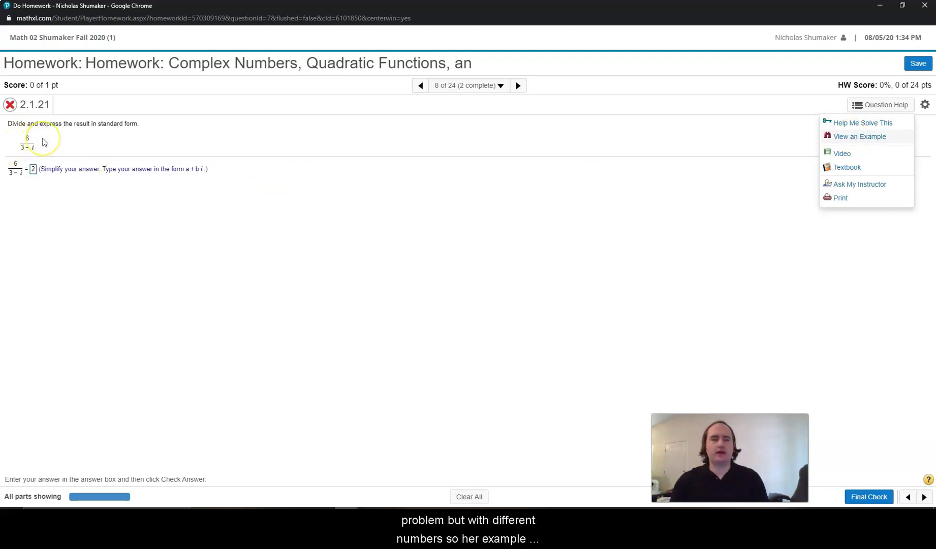
click(881, 142)
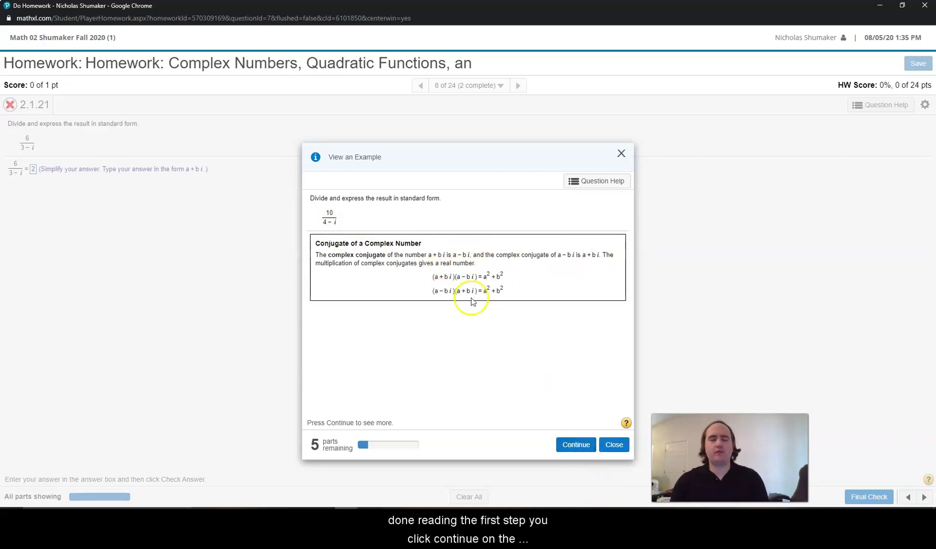
- Go through every part of the worked example for 10/(4 − i), review the full solution, and close it
click(573, 447)
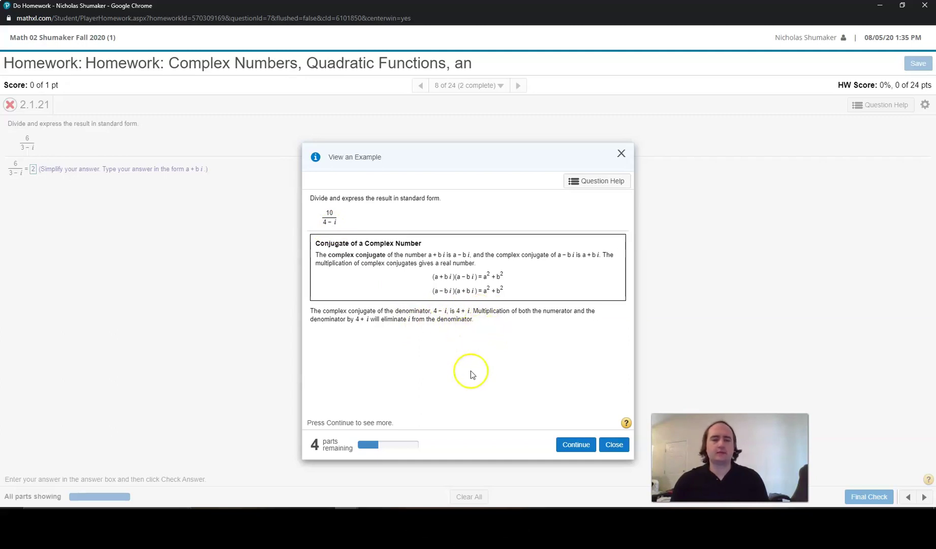
click(572, 449)
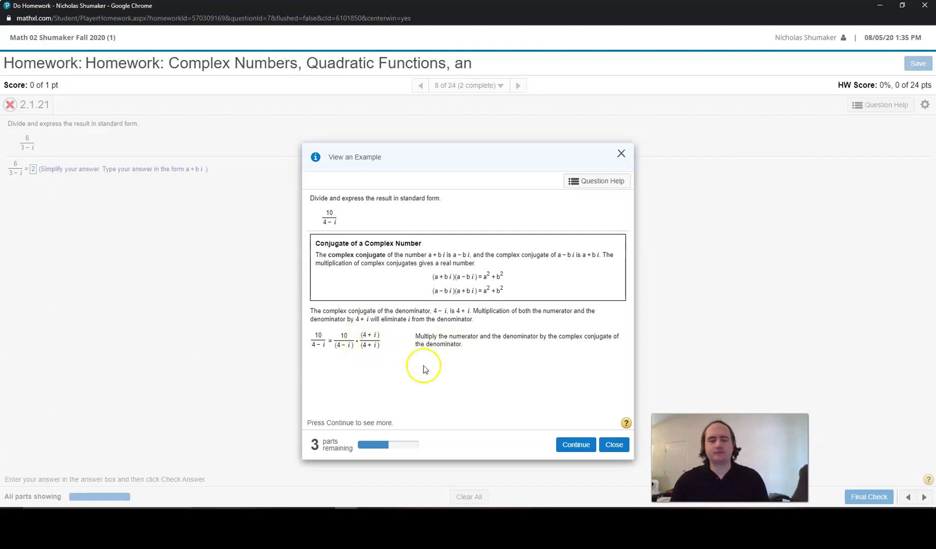
click(565, 446)
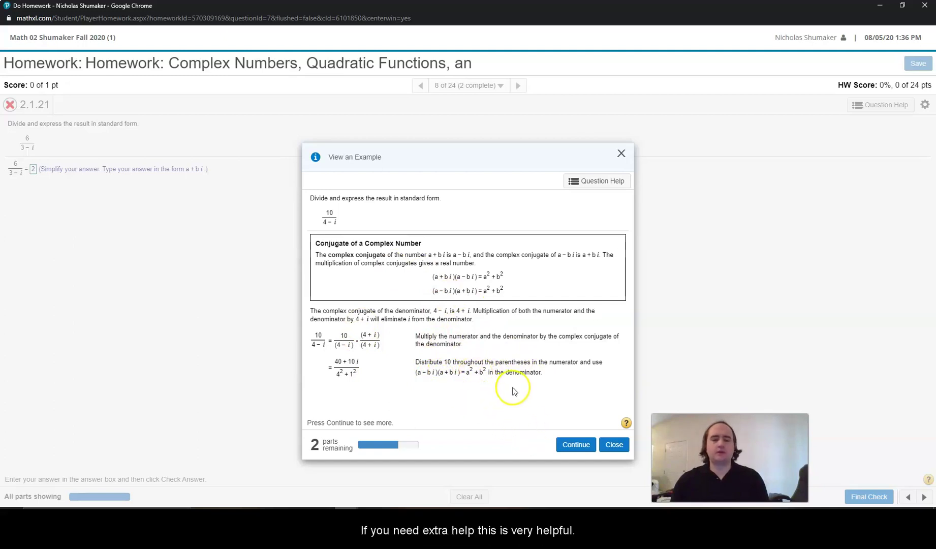
click(572, 445)
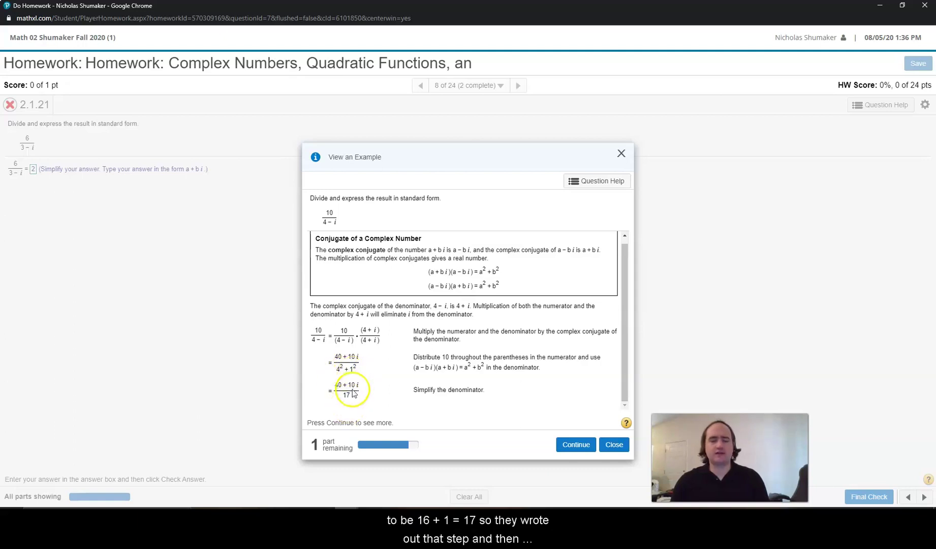
click(561, 446)
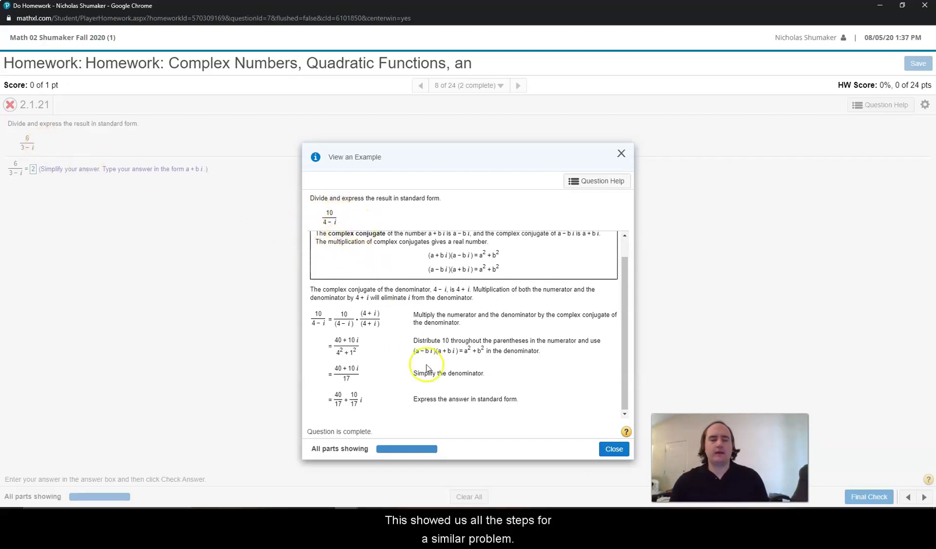
scroll(410, 375, up, 1)
scroll(410, 374, down, 1)
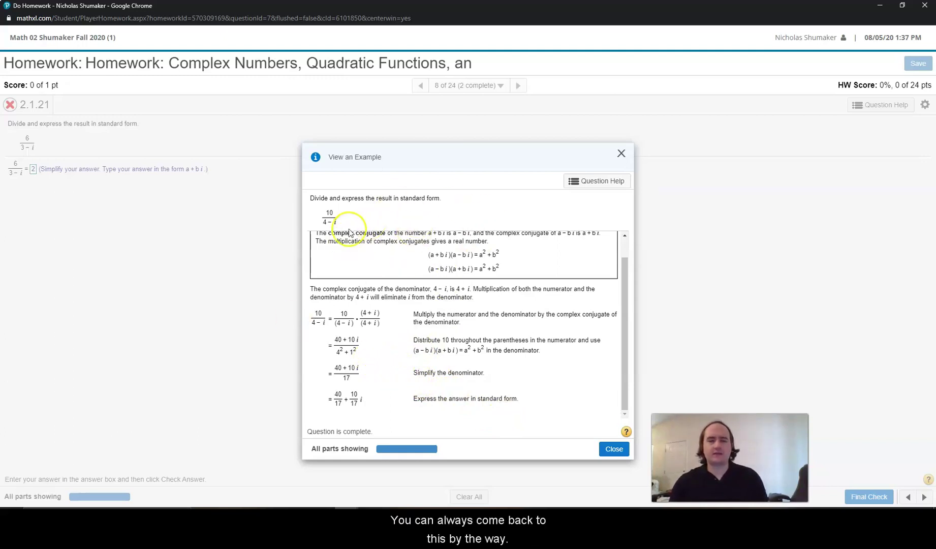
click(614, 448)
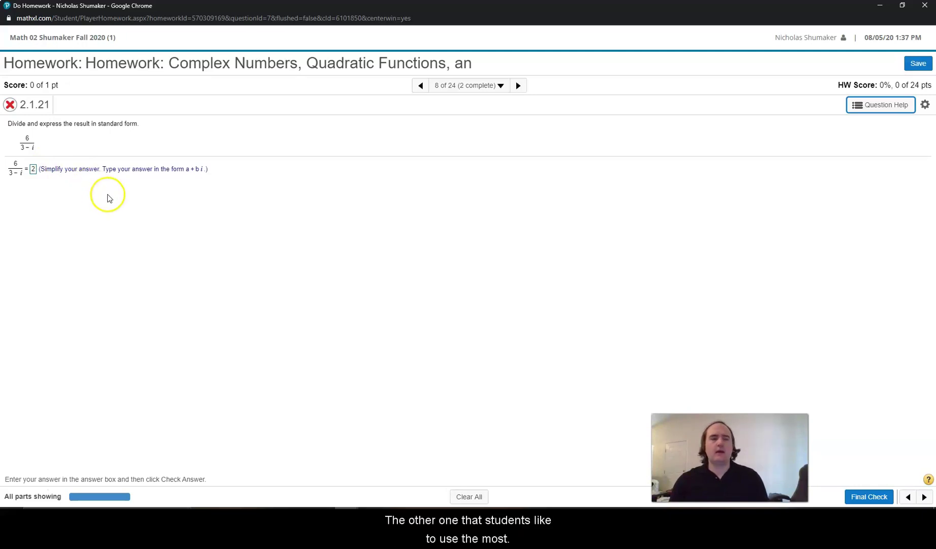
- Open the Help Me Solve This guide for 6/(3 − i) and advance to the complex conjugate question
click(887, 107)
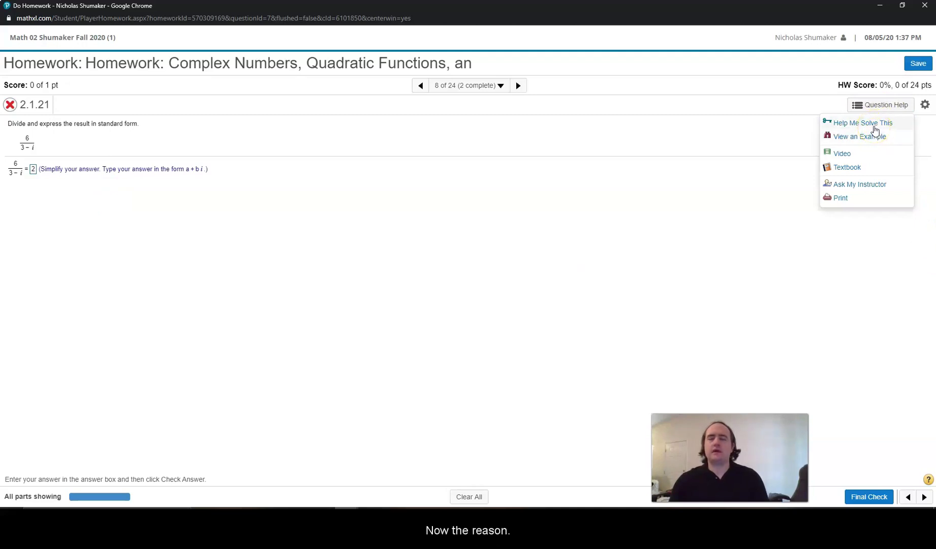
click(871, 142)
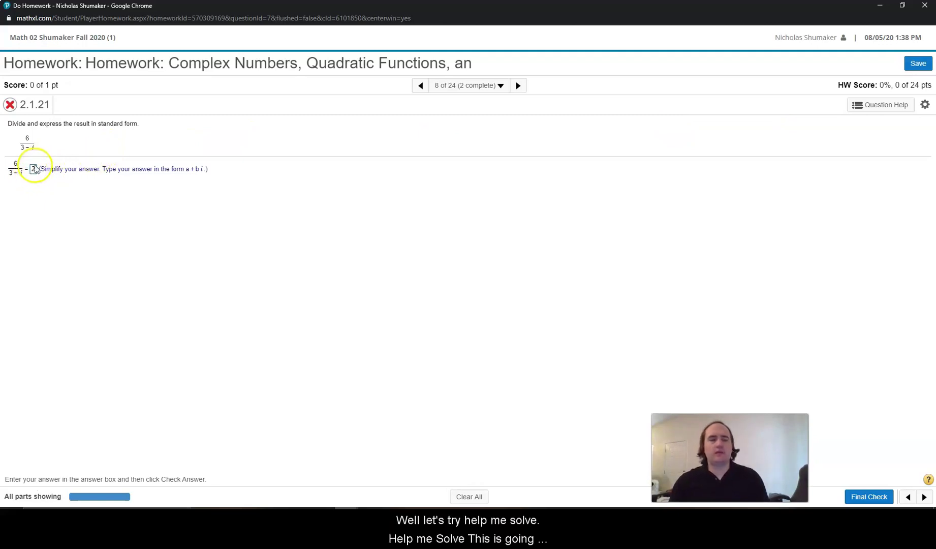
click(864, 105)
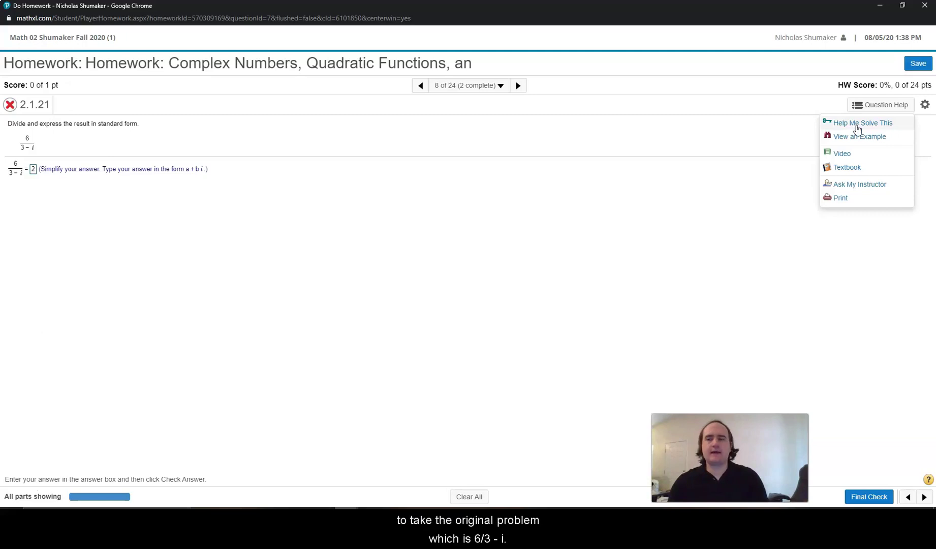
click(858, 124)
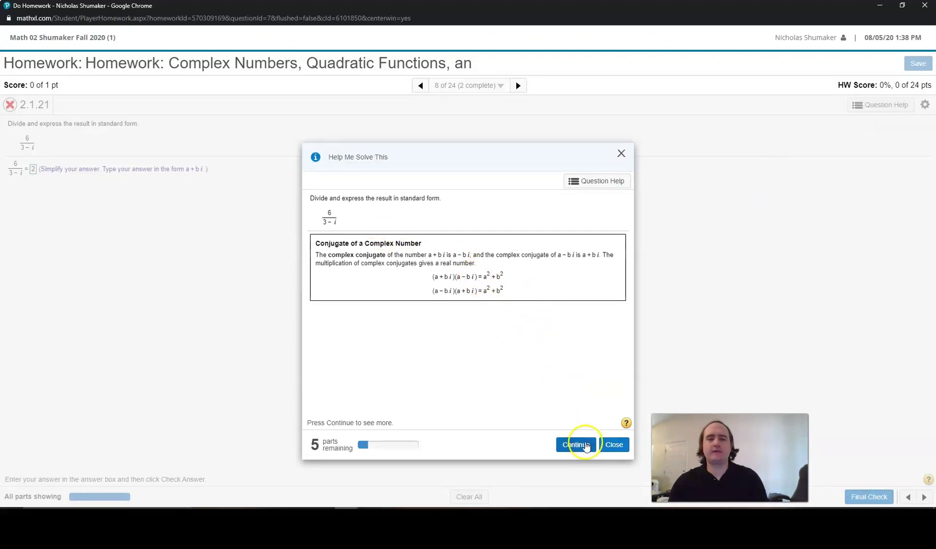
click(568, 445)
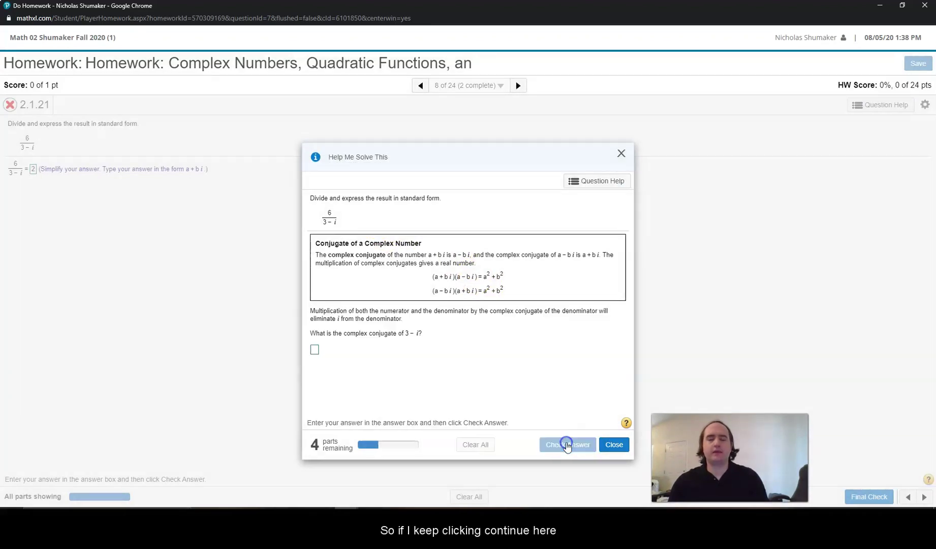
- Answer 3 + i as the complex conjugate of 3 − i and check the answer
click(348, 373)
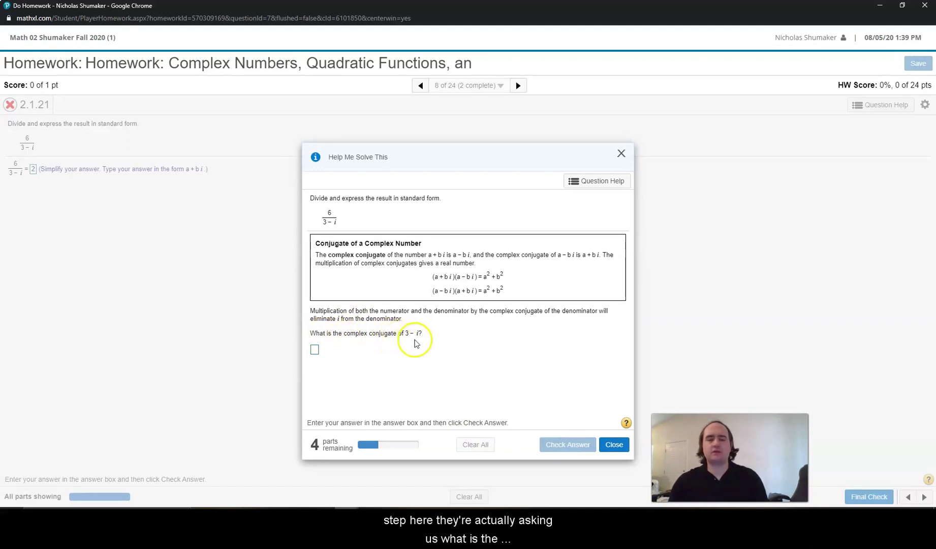
click(314, 351)
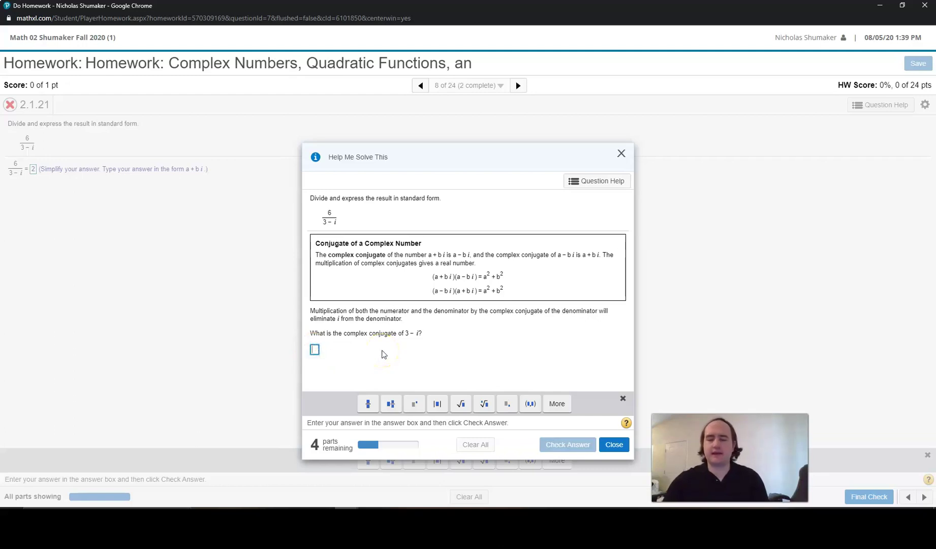
text(3 )
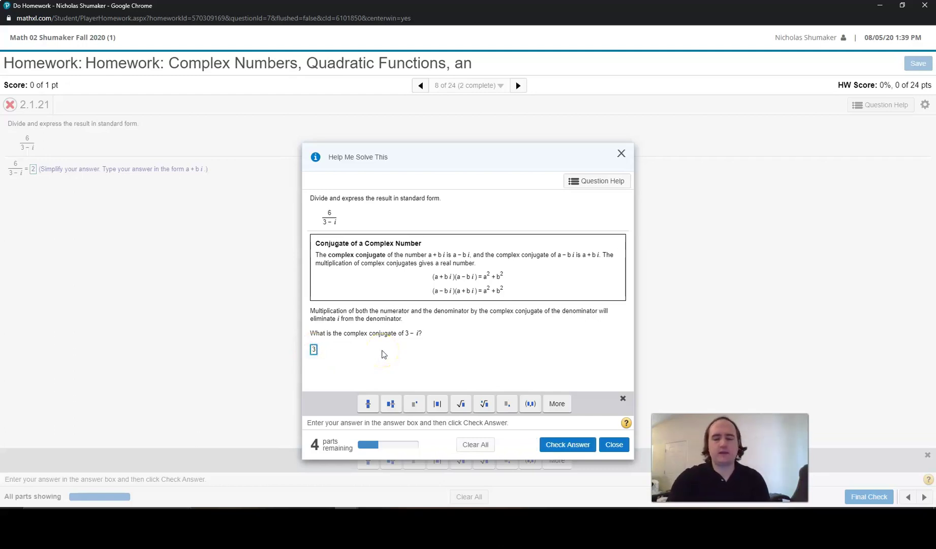
text(+ i)
click(569, 443)
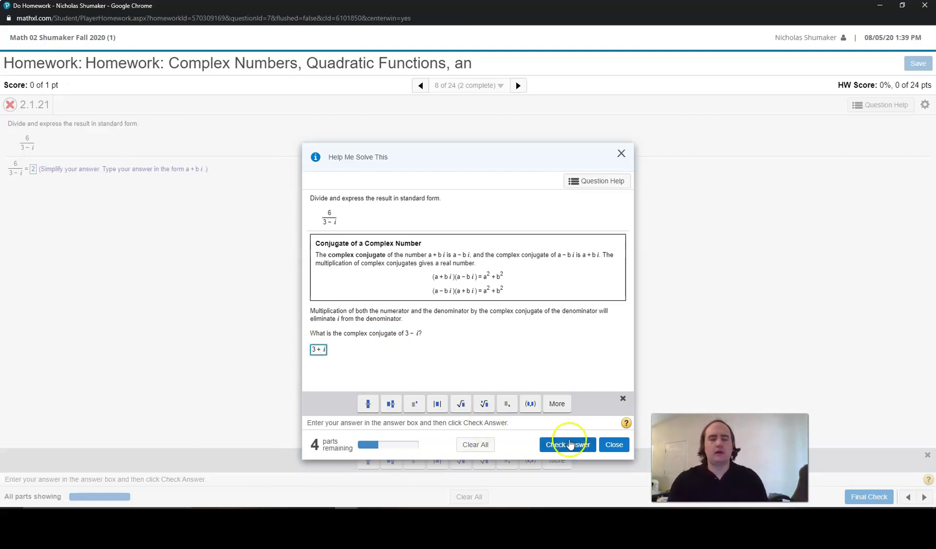
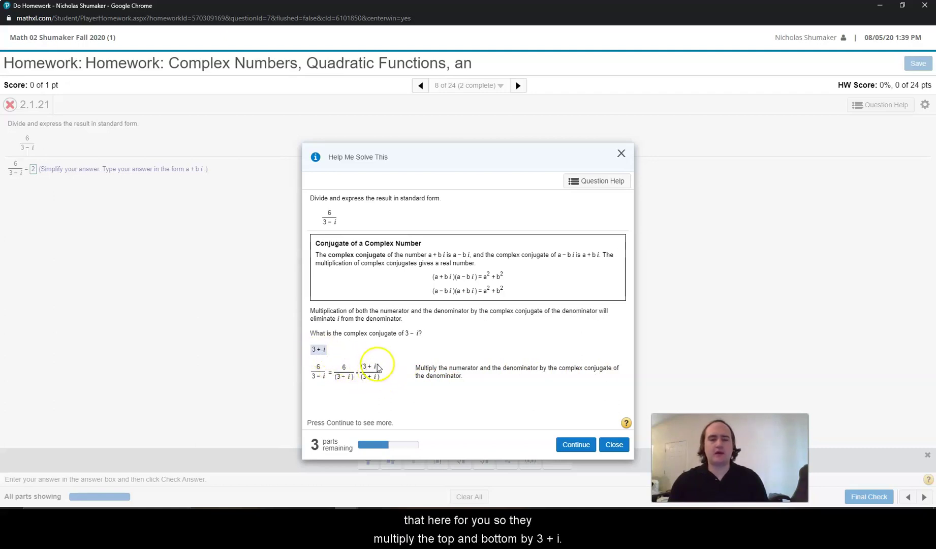
- Continue to the expansion part, fill in the numerator 18 + 6i and the denominator squares 3 and 1, and check the answer
click(574, 444)
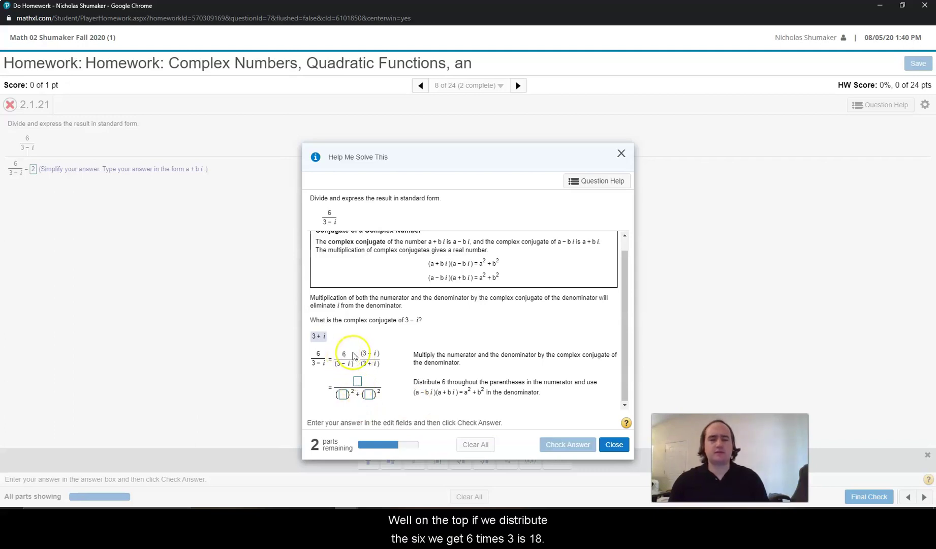
click(357, 381)
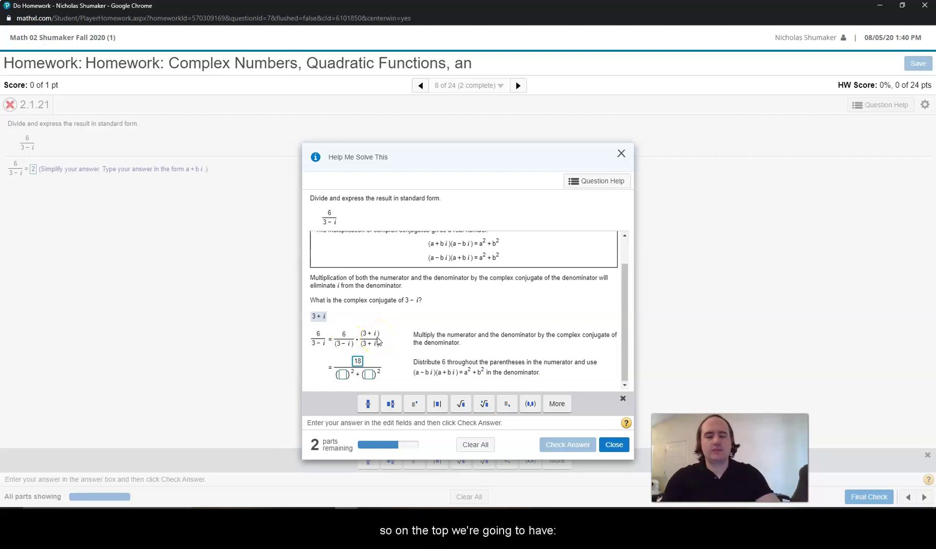
text(i)
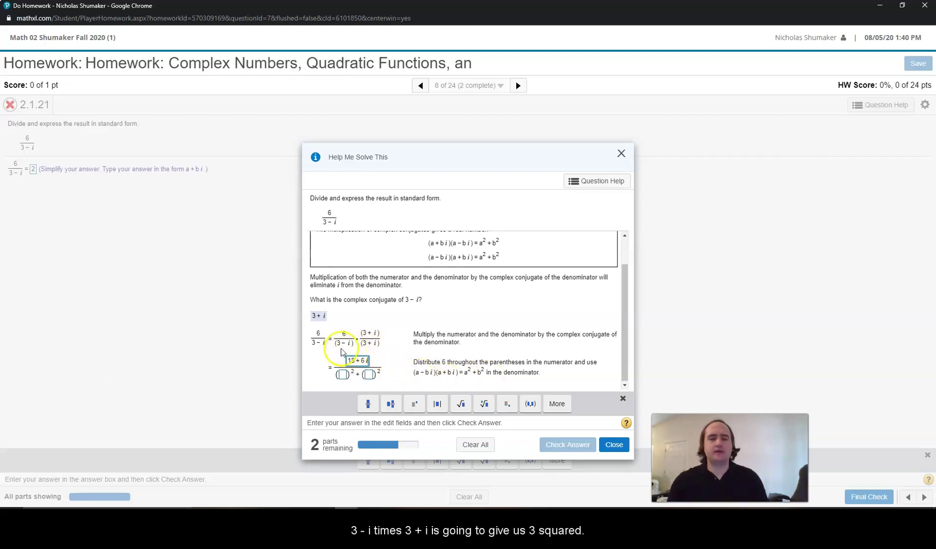
click(343, 375)
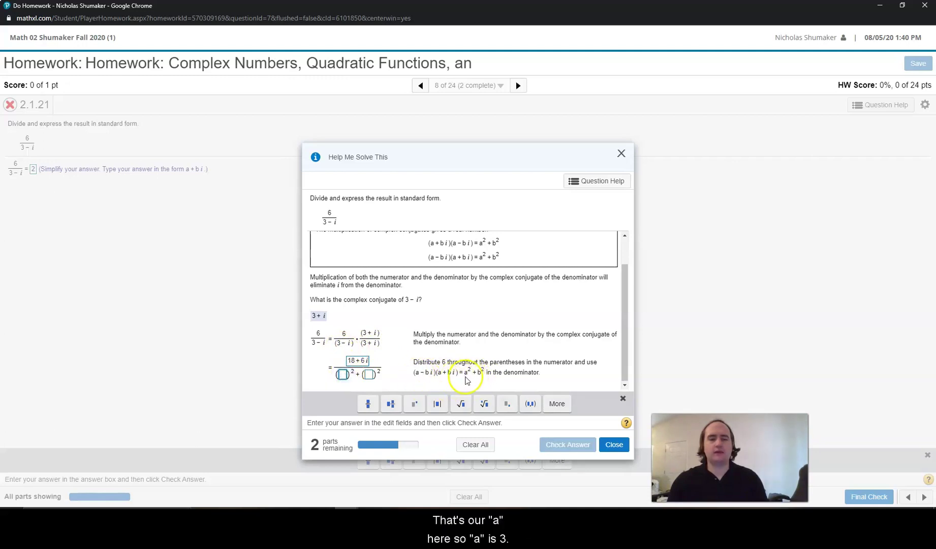
text(3)
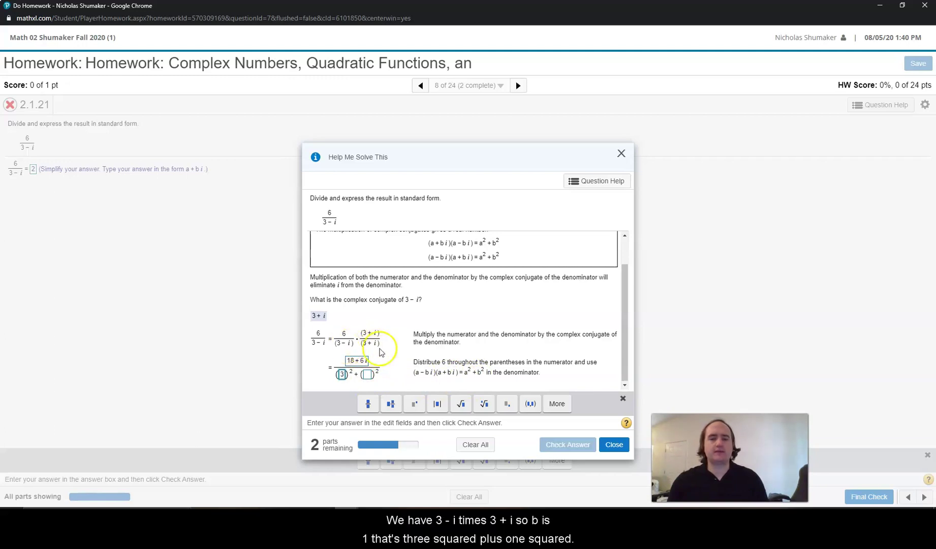
click(367, 375)
text(1)
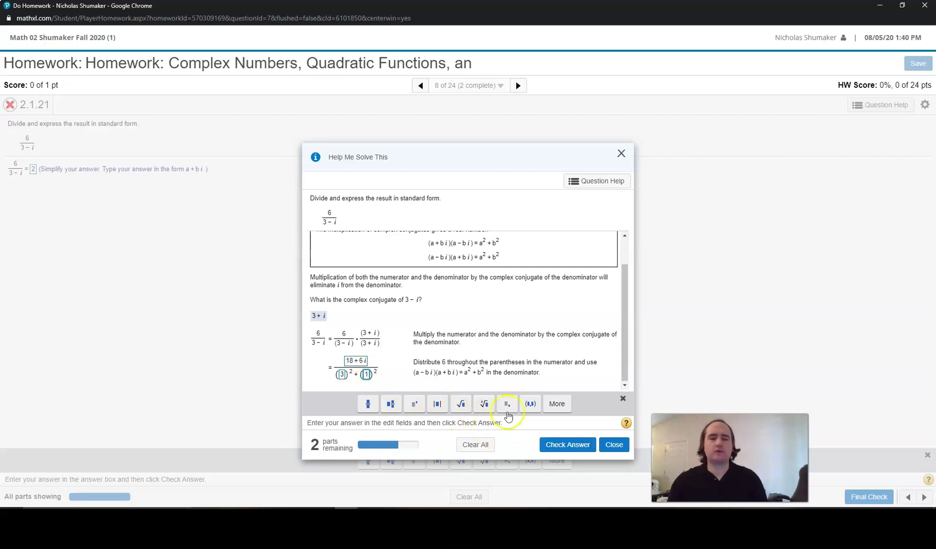
click(566, 446)
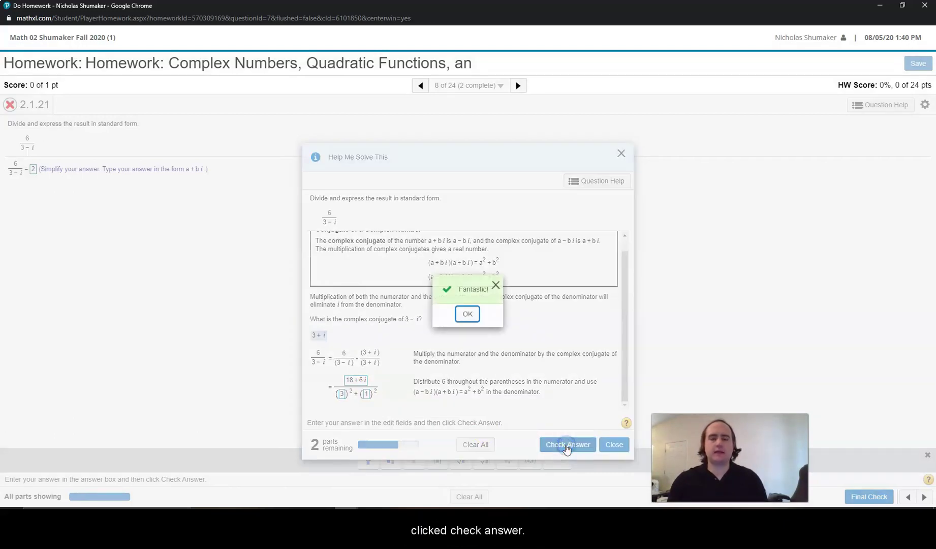
click(467, 314)
click(481, 341)
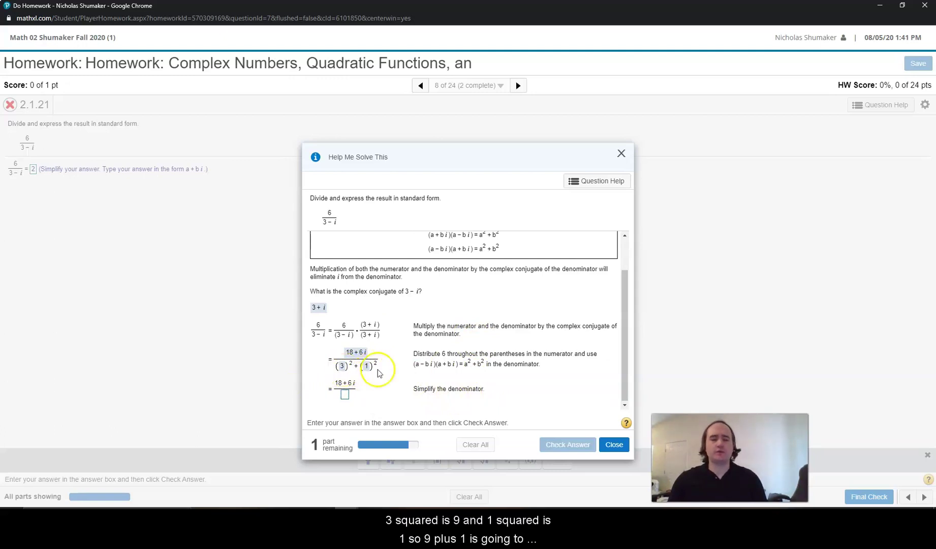
- Enter 10 as the simplified denominator under 18 + 6i, check the answer, and continue to the final part
click(346, 395)
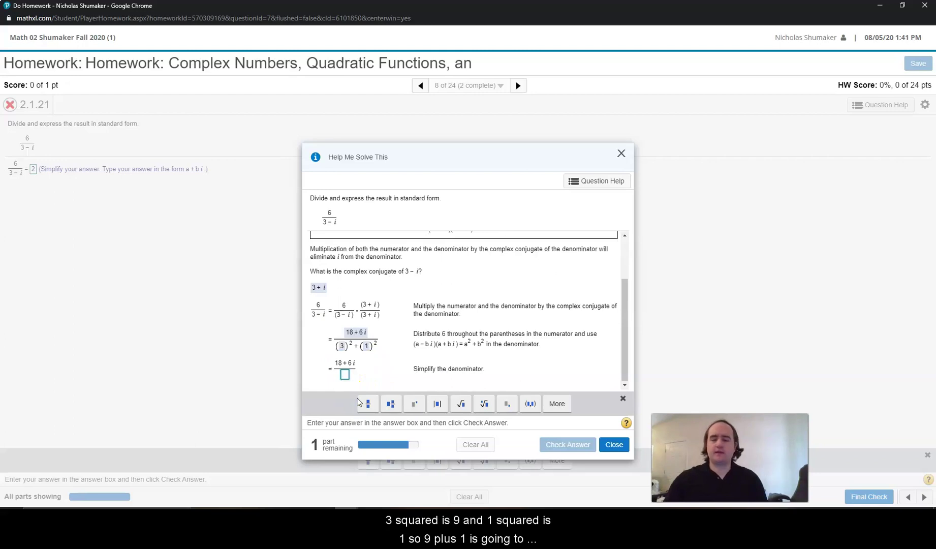
text(10)
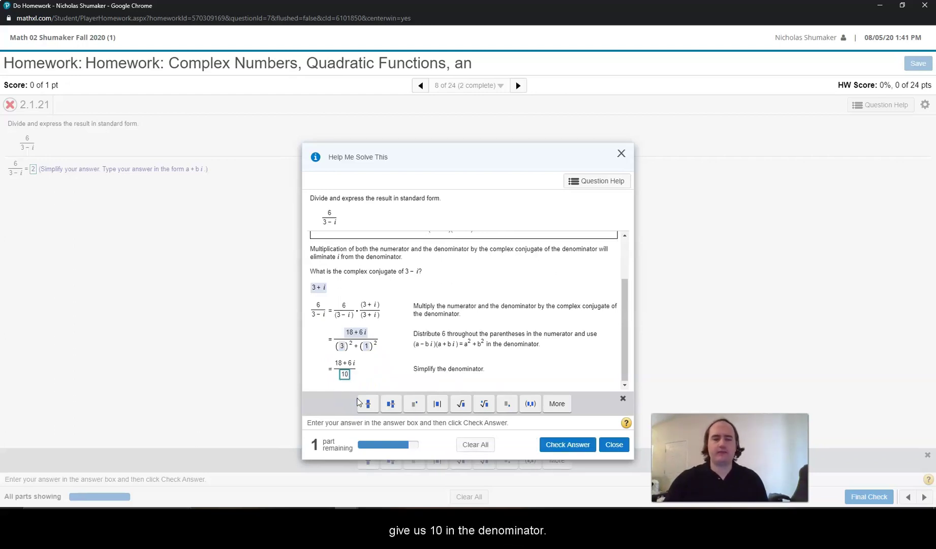
click(569, 446)
click(465, 315)
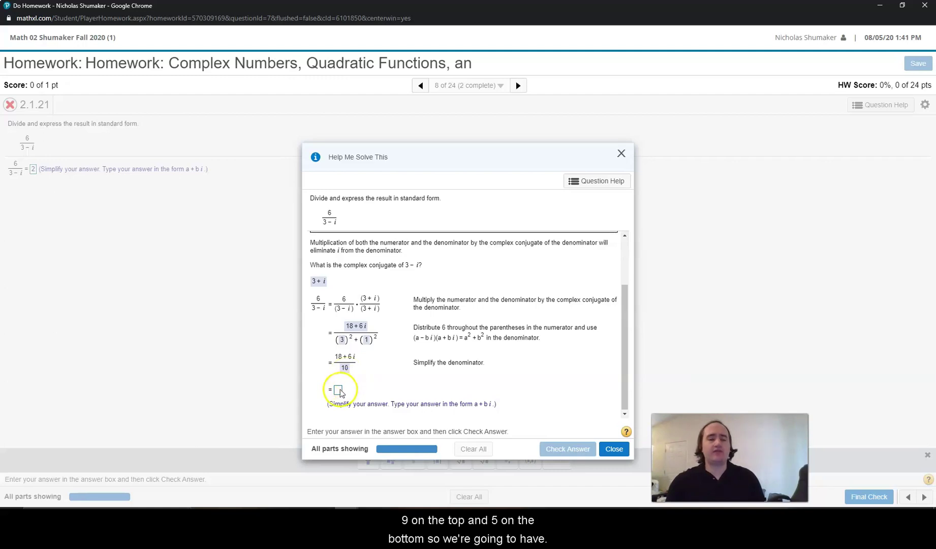
- Enter 9/5 + 3/5 i as the final answer with stacked fractions, check it, and close the completed guide
click(339, 390)
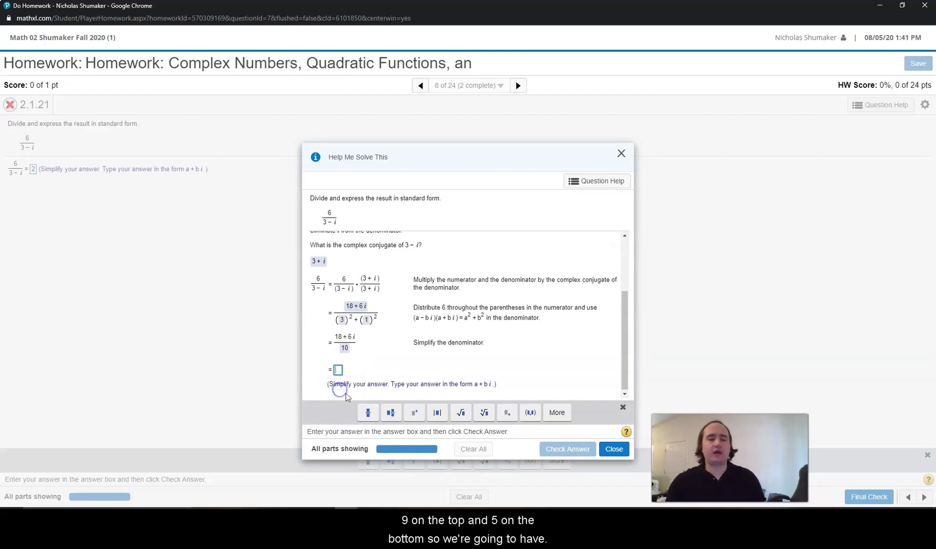
click(370, 413)
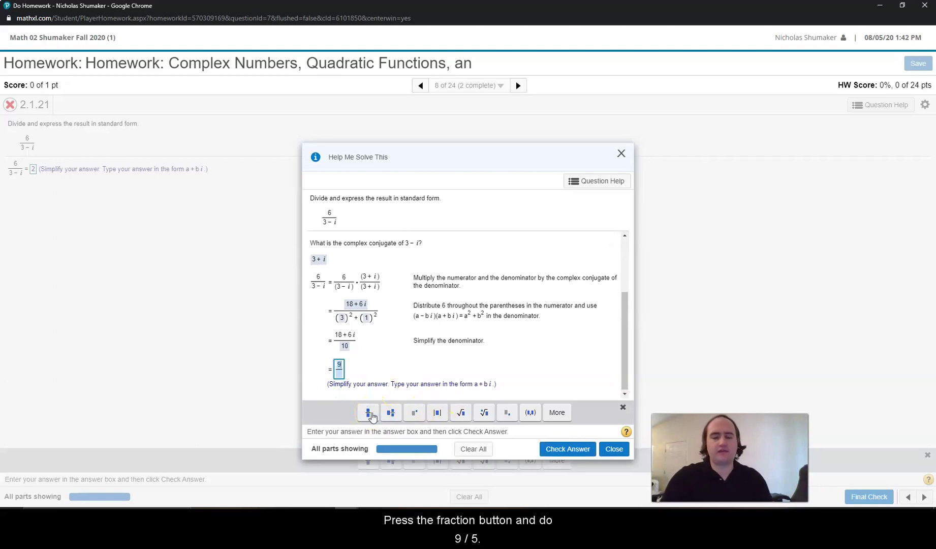
text(9/)
click(340, 376)
click(342, 376)
text(5 +)
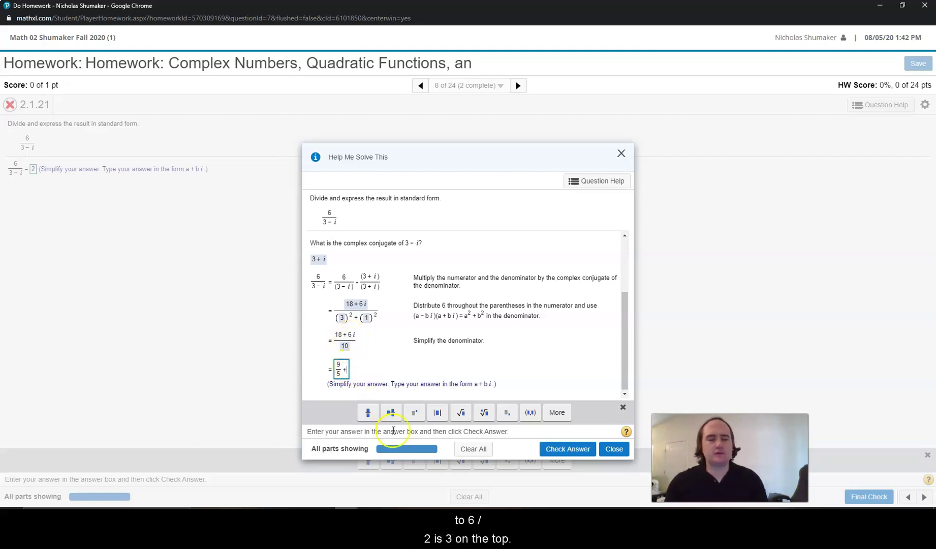
click(368, 413)
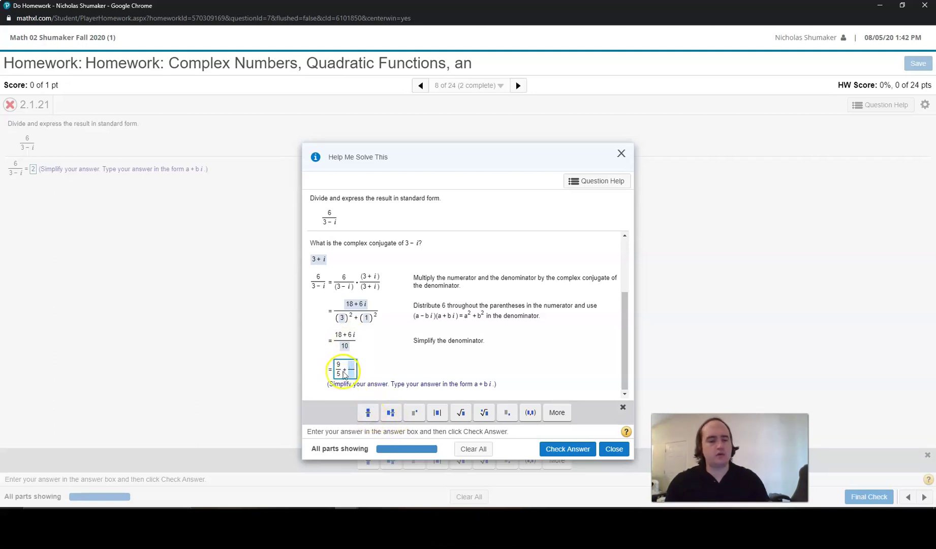
text(3/)
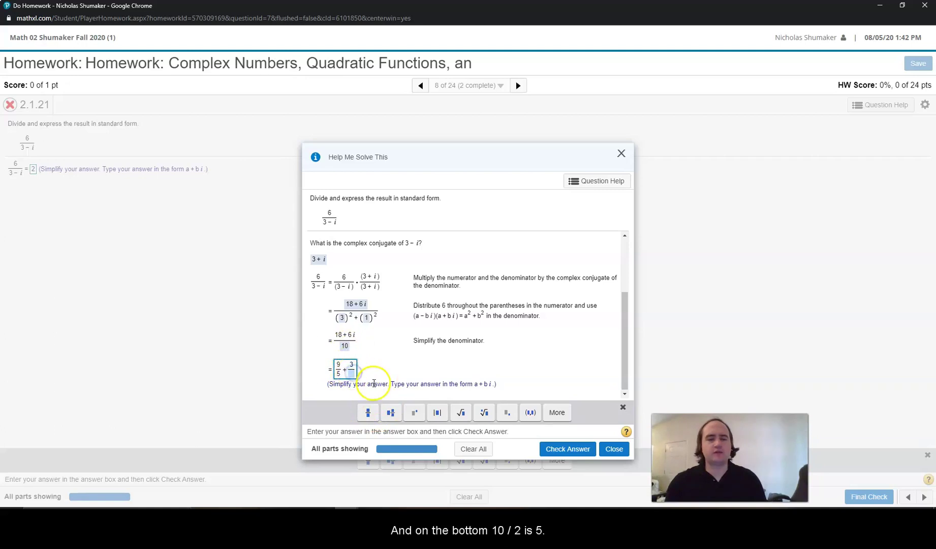
text(5i)
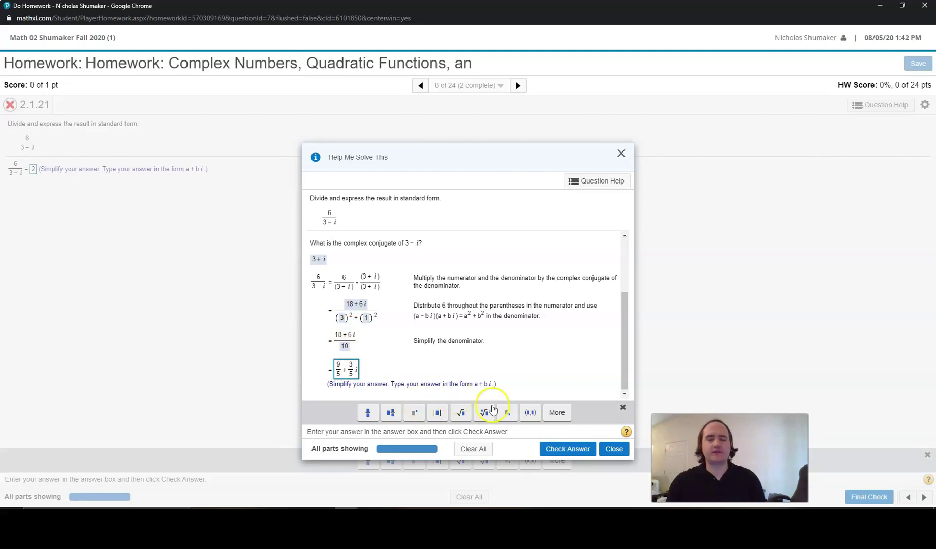
click(573, 449)
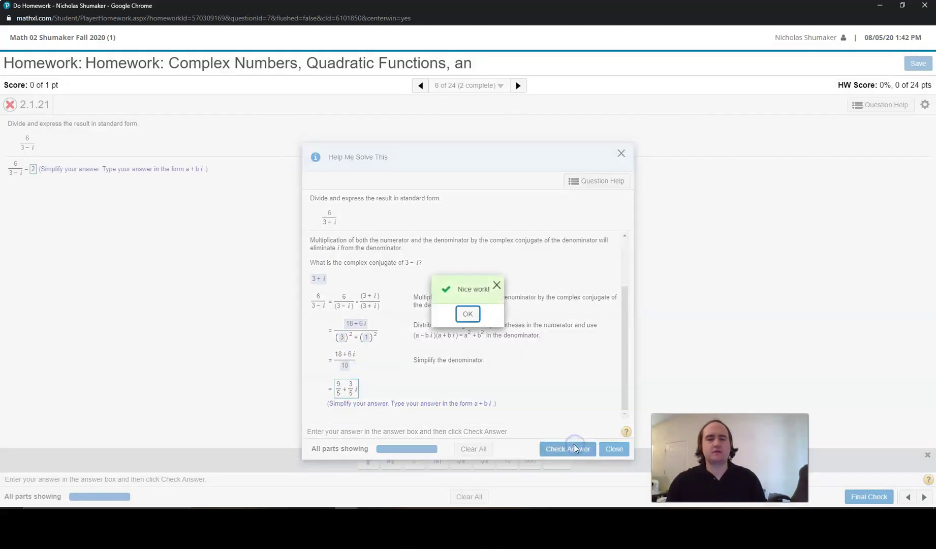
click(468, 314)
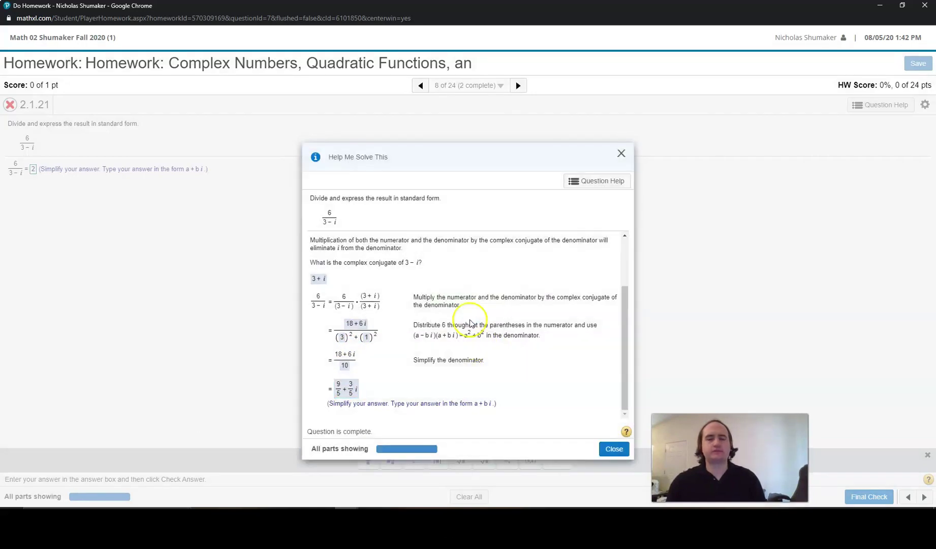
click(614, 448)
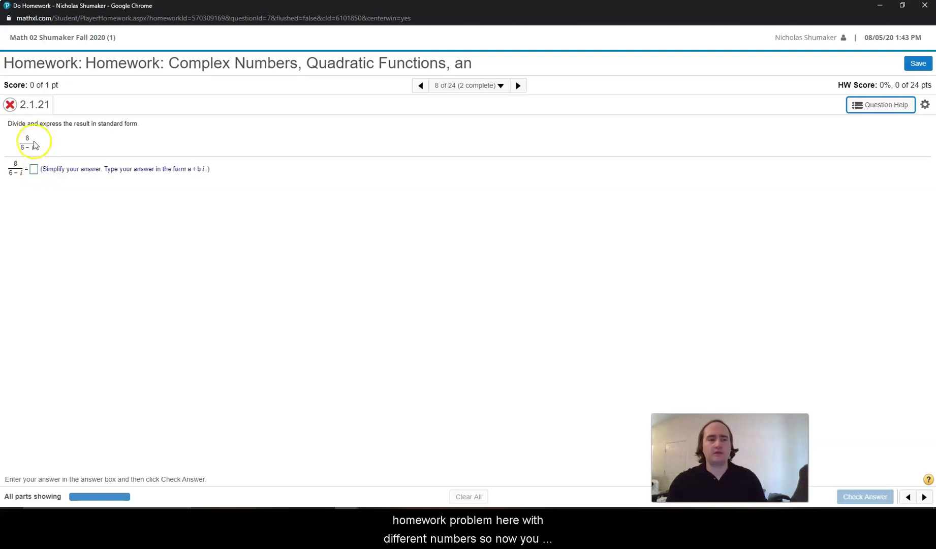
- Examine the Question Help options for the new 8/(6 − i) problem, including Help Me Solve This, View an Example, Video and Textbook
click(34, 169)
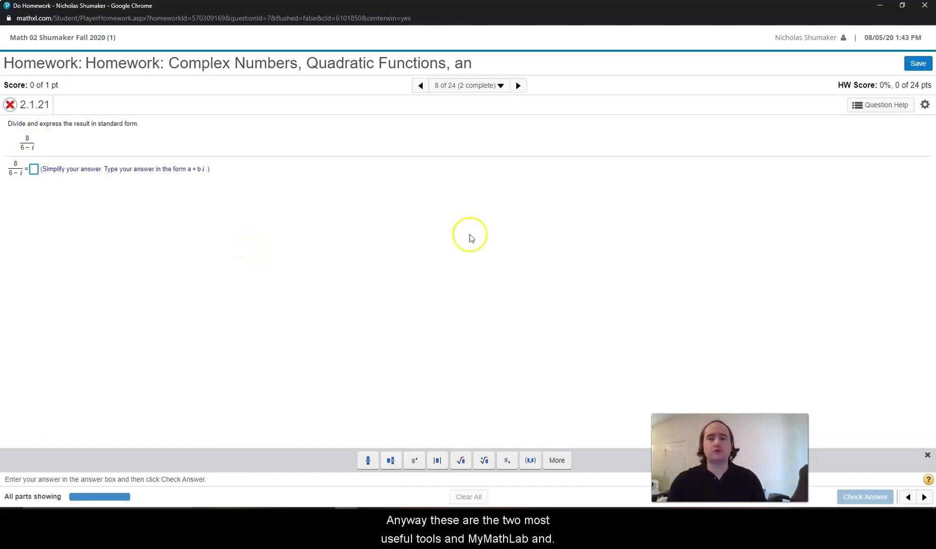
click(867, 104)
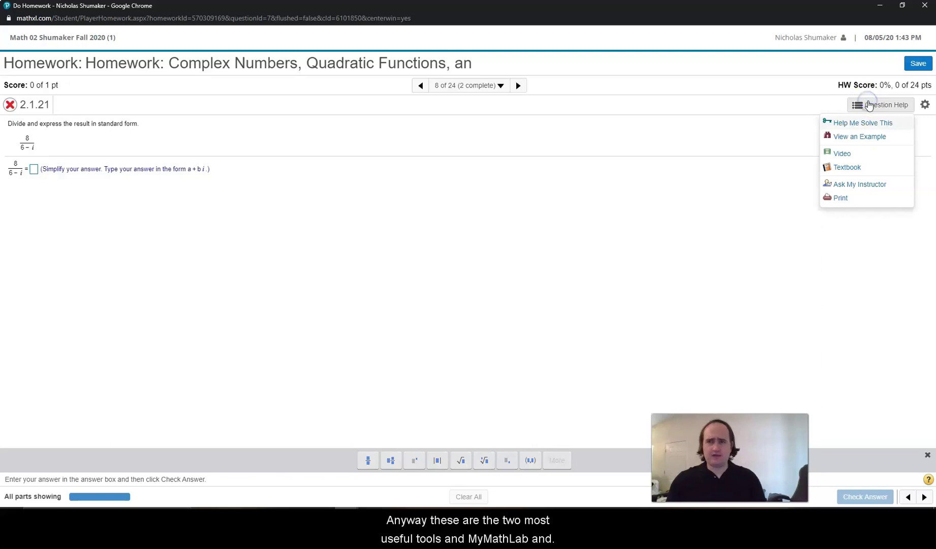
click(857, 156)
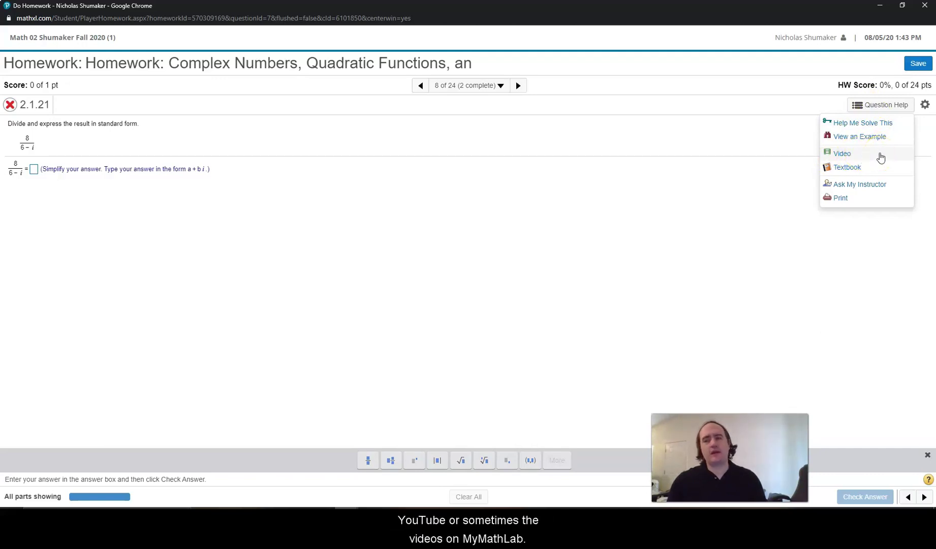
click(877, 169)
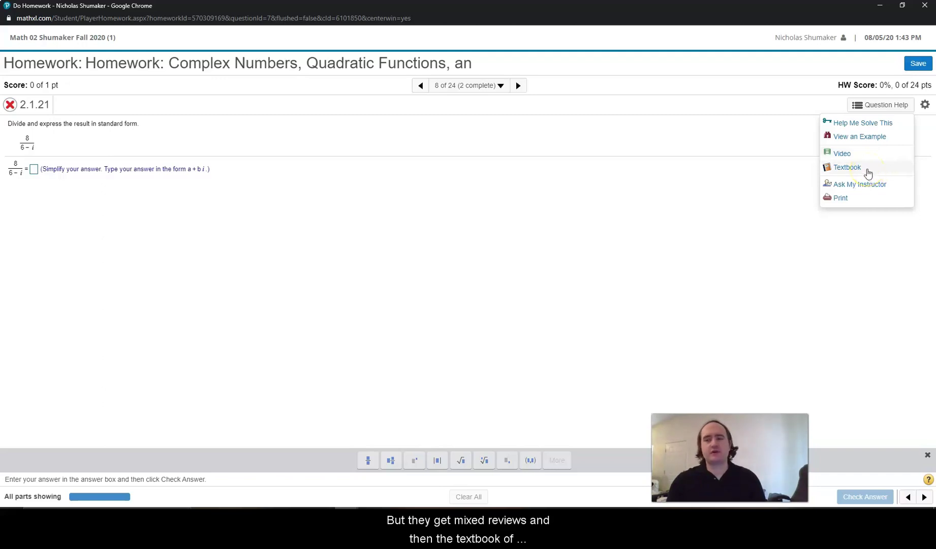
click(863, 173)
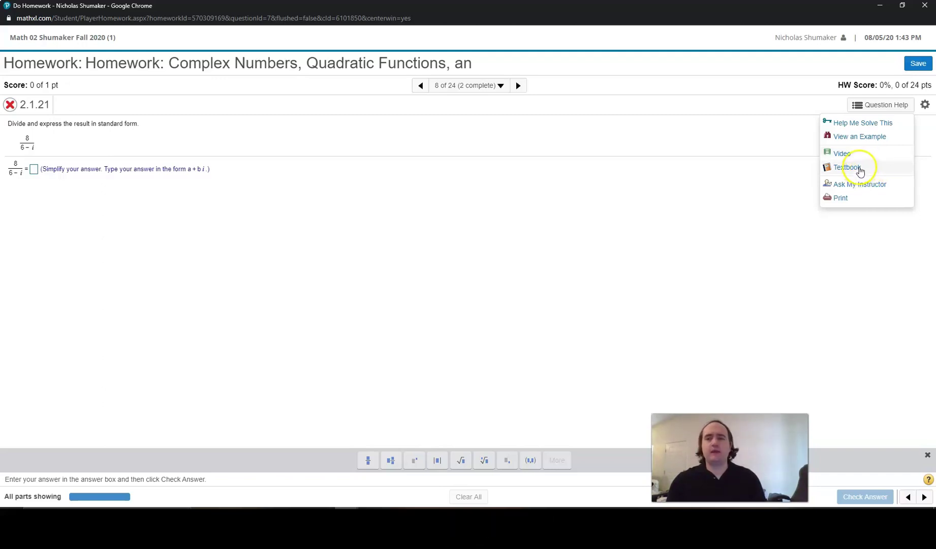
click(830, 188)
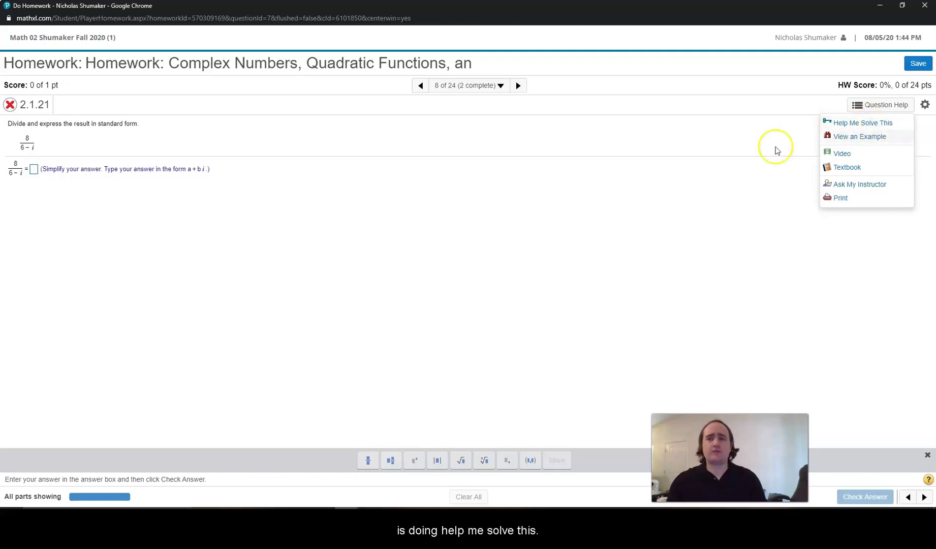
click(674, 189)
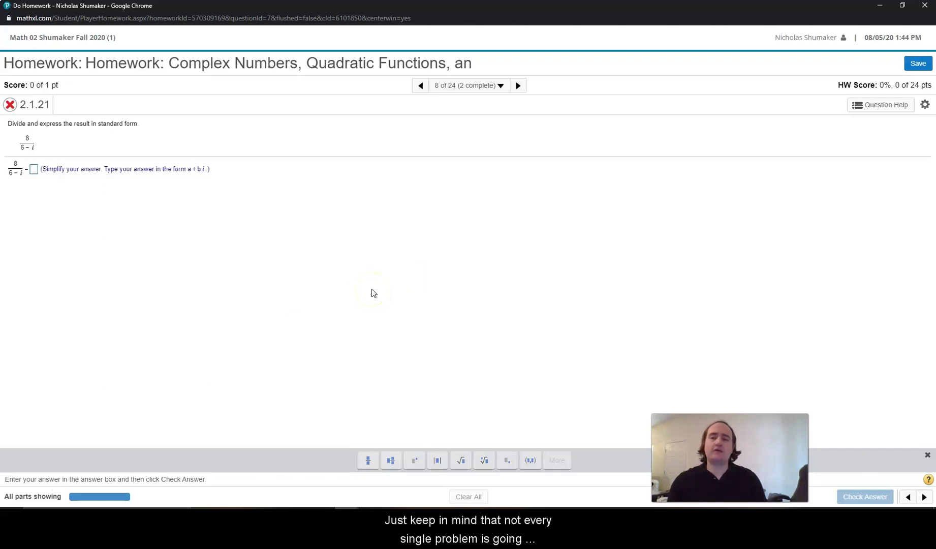
click(885, 104)
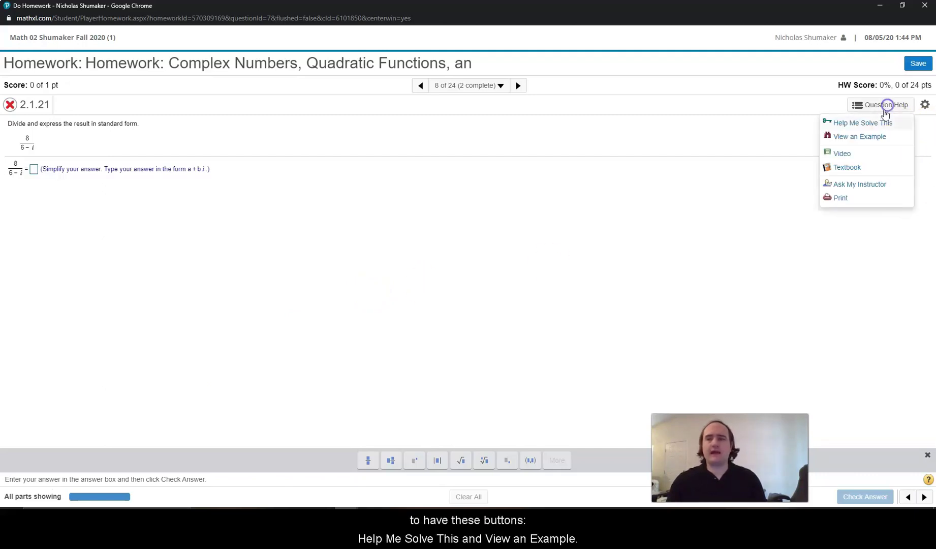